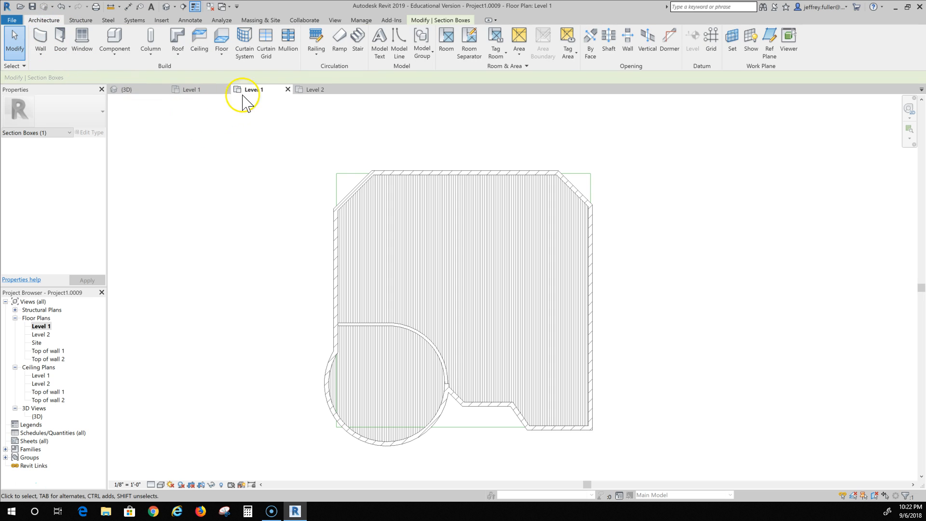
Start a ceiling and duplicate the 2' x 4' ACT System type under the name Drywall Ceiling.
{"action": "left_click", "coordinate": [200, 43]}
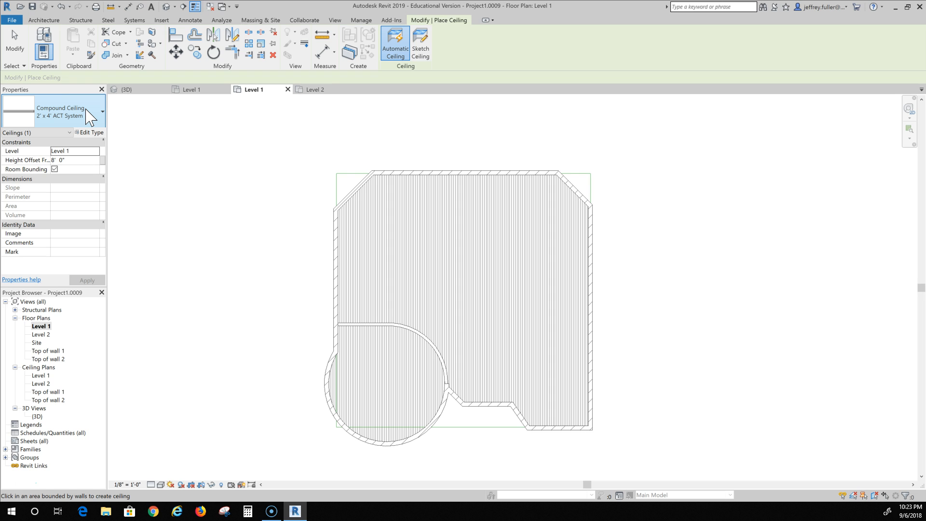
{"action": "left_click", "coordinate": [95, 132]}
{"action": "left_click", "coordinate": [96, 132]}
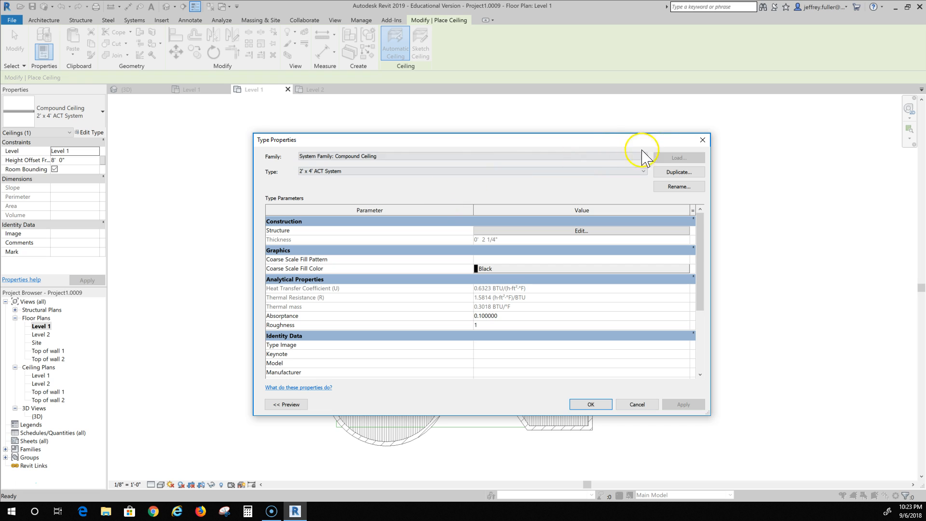
{"action": "left_click", "coordinate": [678, 172]}
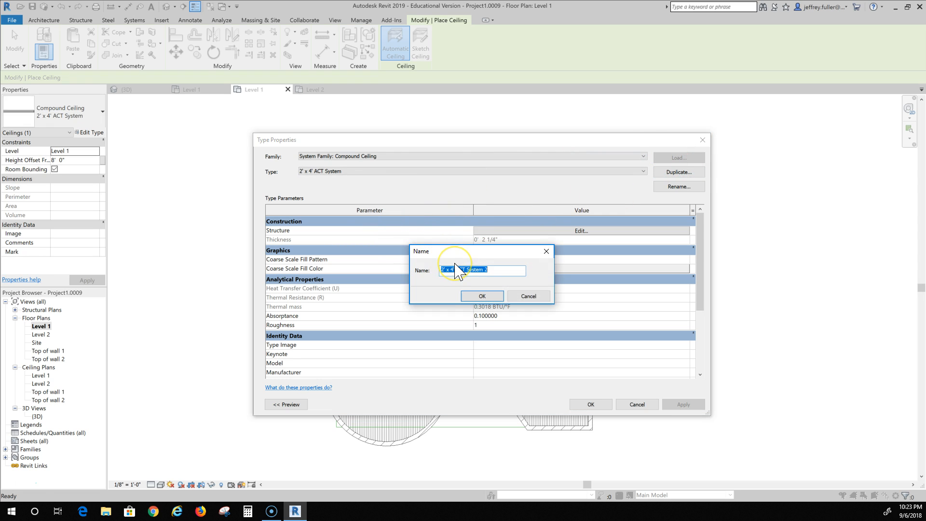
{"action": "type", "text": "Drywall Ceiling"}
{"action": "left_click", "coordinate": [483, 296]}
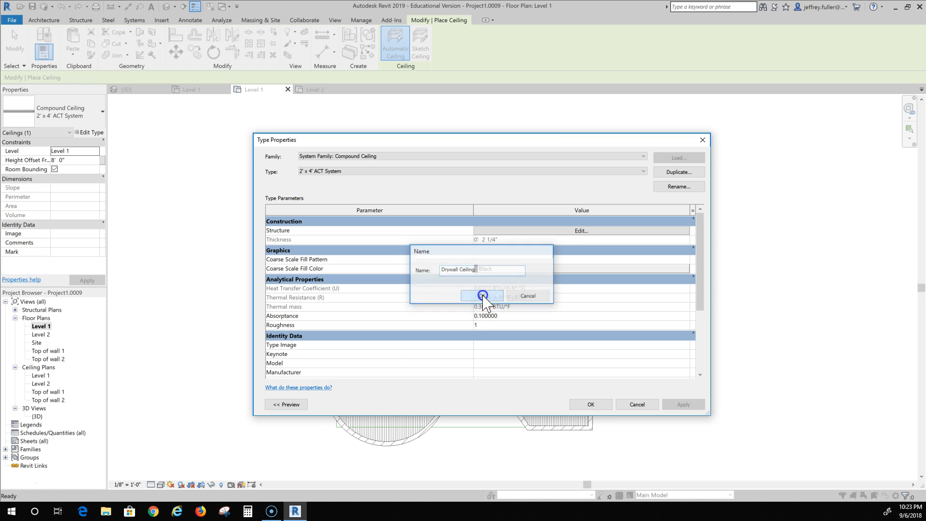
Edit the Drywall Ceiling's assembly and set the Structure layer's thickness to .125".
{"action": "left_click", "coordinate": [572, 235]}
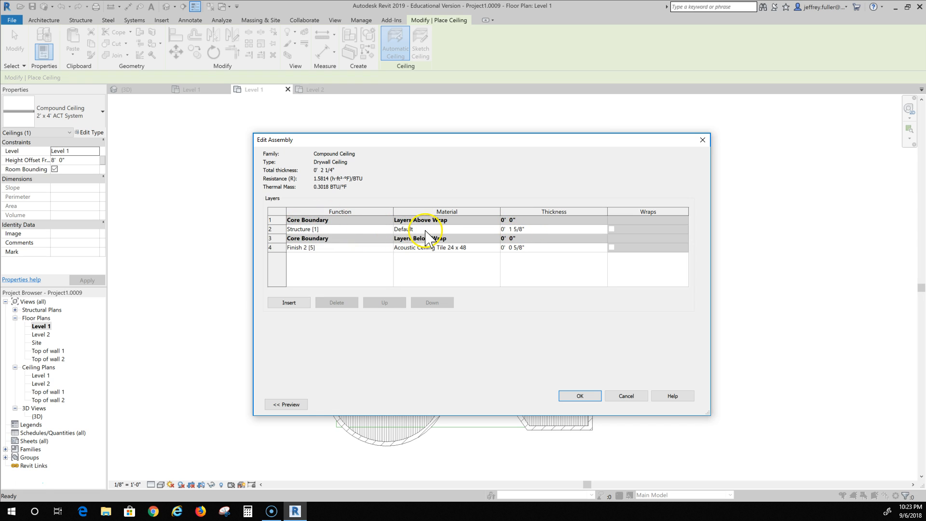
{"action": "left_click", "coordinate": [525, 230]}
{"action": "left_click_drag", "start_coordinate": [527, 228], "coordinate": [430, 265]}
{"action": "left_click", "coordinate": [559, 284]}
{"action": "left_click_drag", "start_coordinate": [525, 229], "coordinate": [478, 232]}
{"action": "type", "text": ".125\""}
{"action": "key", "text": "Return"}
Change the Finish 2 layer's material to Gypsum Wall Board and accept the new ceiling type's properties.
{"action": "left_click", "coordinate": [490, 248]}
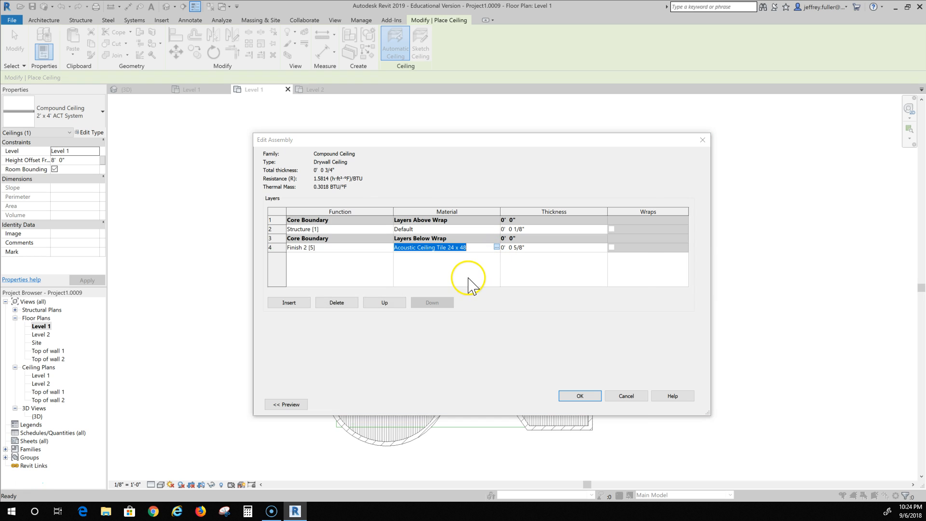
{"action": "scroll", "coordinate": [382, 270], "scroll_direction": "down", "scroll_amount": 3}
{"action": "scroll", "coordinate": [362, 288], "scroll_direction": "down", "scroll_amount": 2}
{"action": "scroll", "coordinate": [360, 293], "scroll_direction": "down", "scroll_amount": 6}
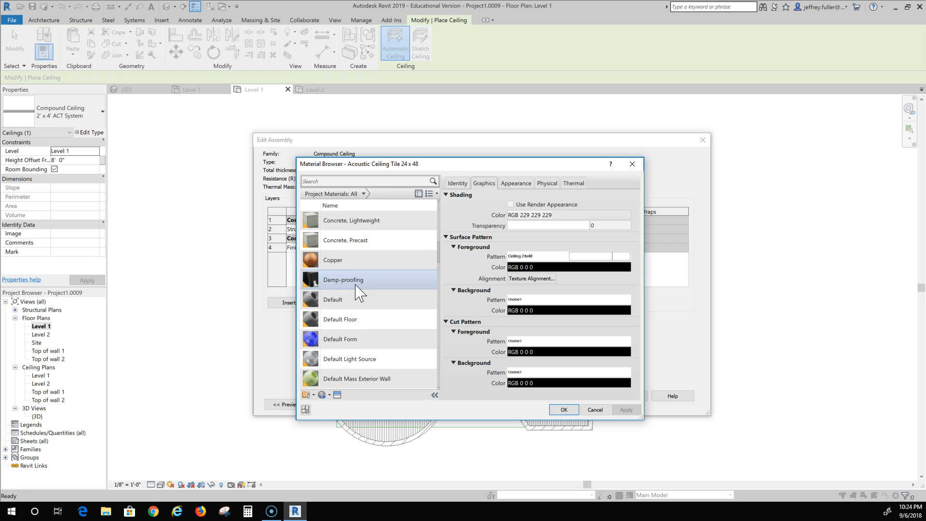
{"action": "scroll", "coordinate": [357, 292], "scroll_direction": "down", "scroll_amount": 1}
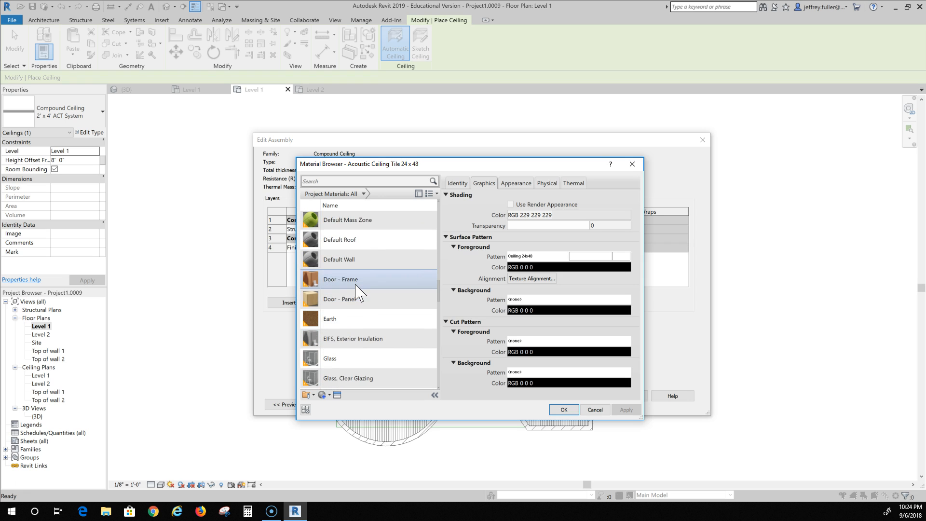
{"action": "left_click", "coordinate": [347, 261]}
{"action": "scroll", "coordinate": [345, 285], "scroll_direction": "down", "scroll_amount": 2}
{"action": "left_click", "coordinate": [345, 294]}
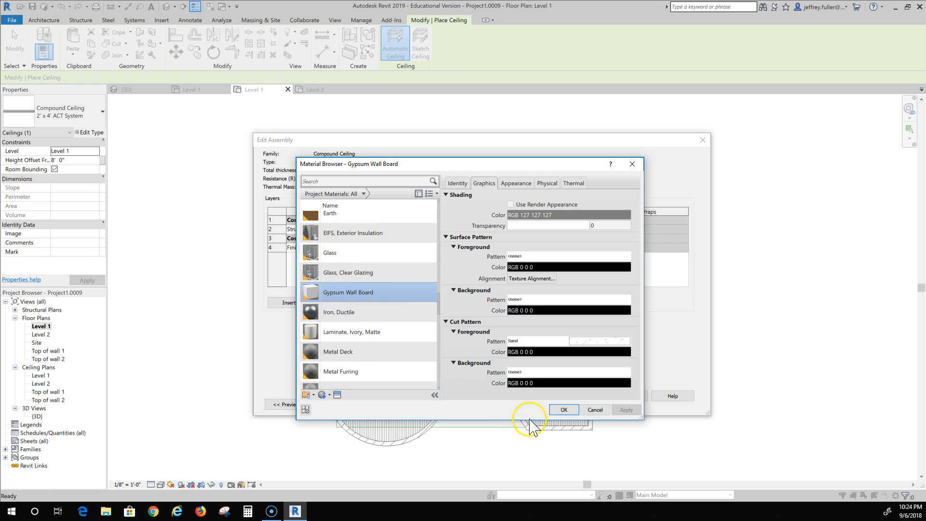
{"action": "left_click", "coordinate": [562, 410]}
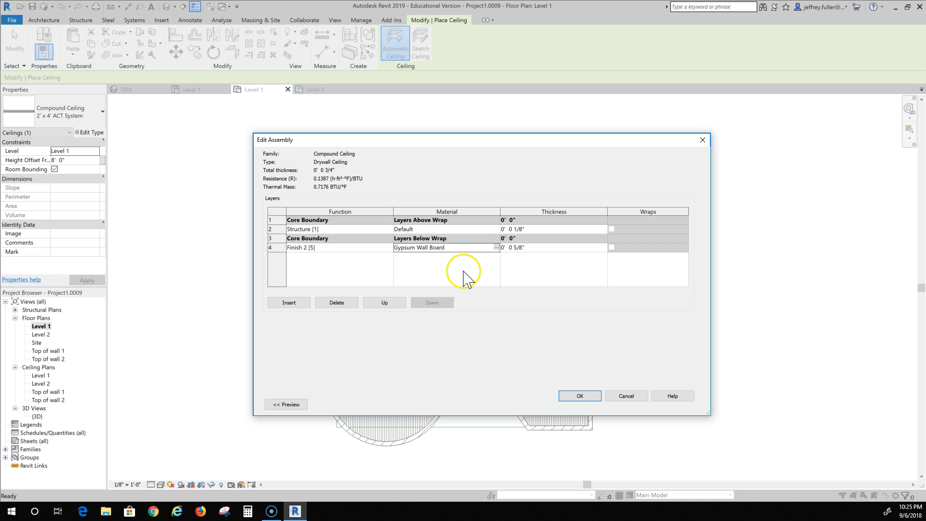
{"action": "left_click", "coordinate": [581, 396]}
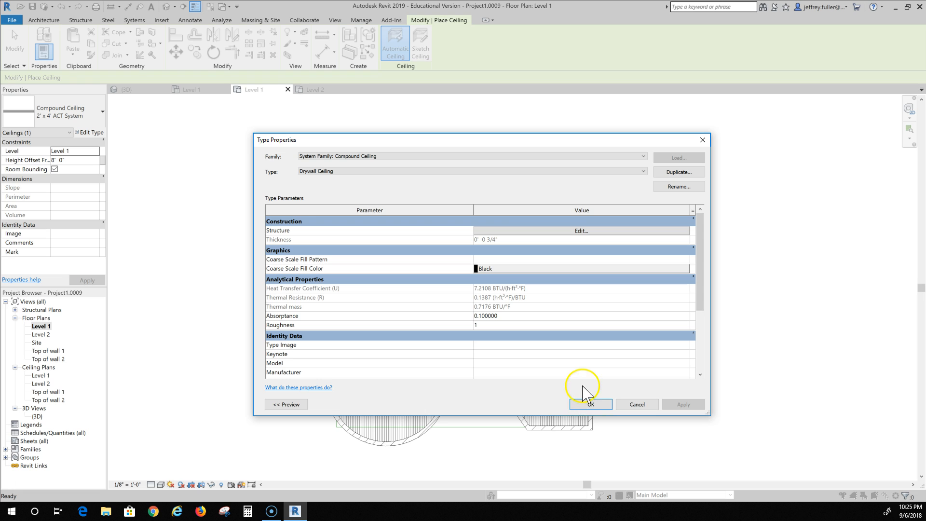
{"action": "left_click", "coordinate": [591, 406]}
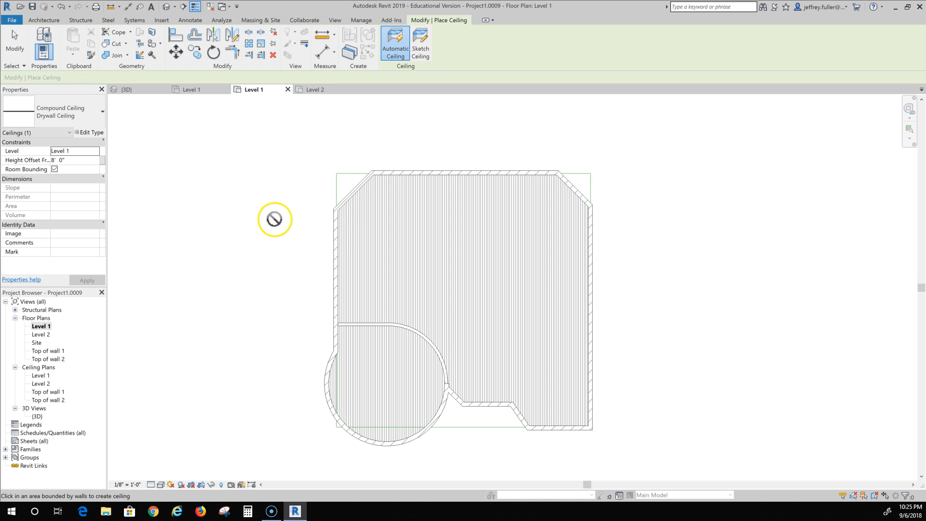
Set the ceiling's level to Top of wall 1 and place an automatic ceiling within the walls of the Level 1 plan.
{"action": "left_click", "coordinate": [86, 151]}
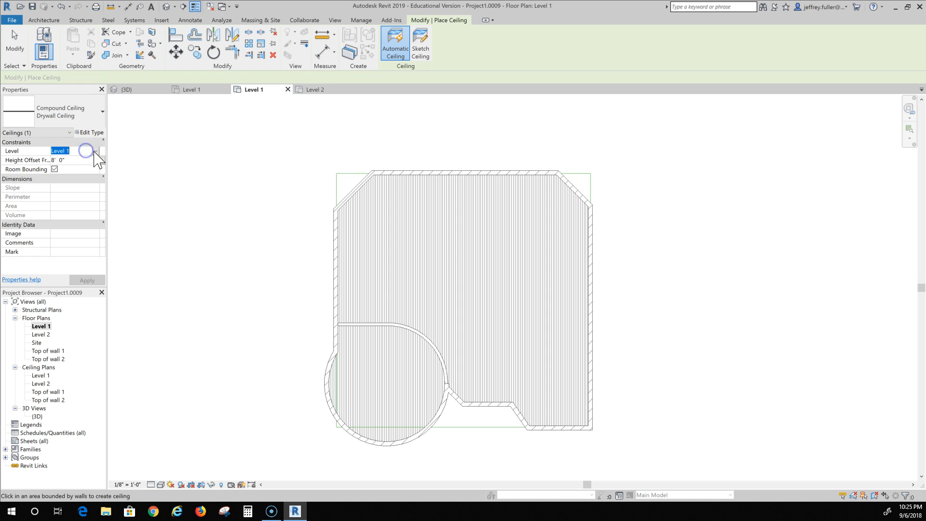
{"action": "left_click", "coordinate": [97, 151]}
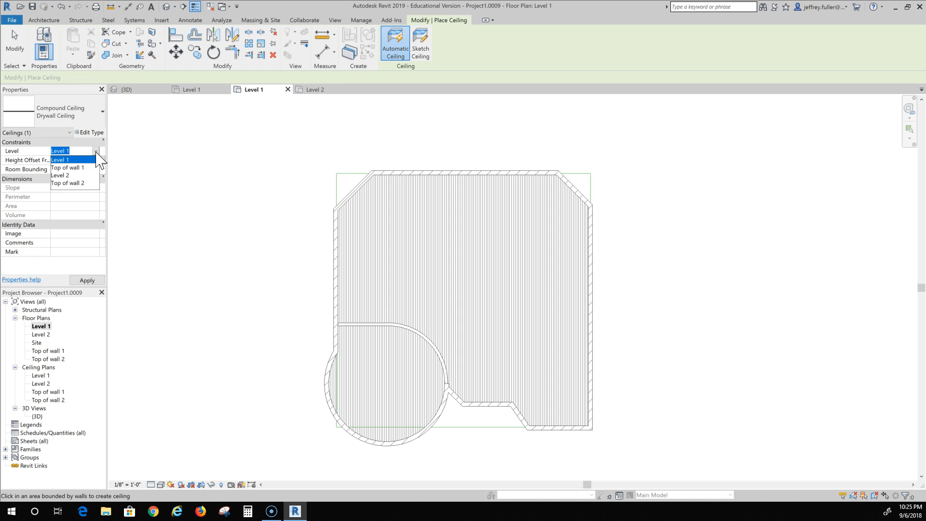
{"action": "left_click", "coordinate": [88, 161]}
{"action": "left_click", "coordinate": [76, 170]}
{"action": "left_click", "coordinate": [73, 167]}
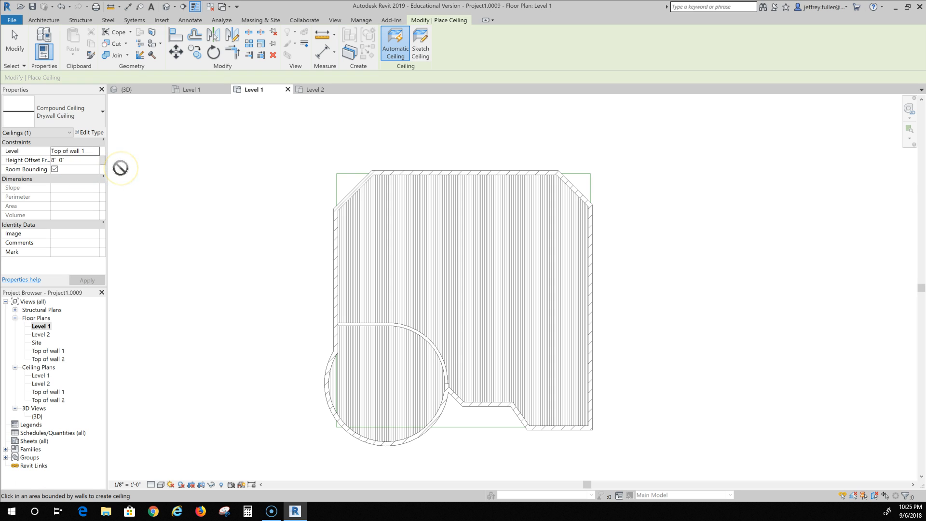
{"action": "left_click", "coordinate": [291, 182]}
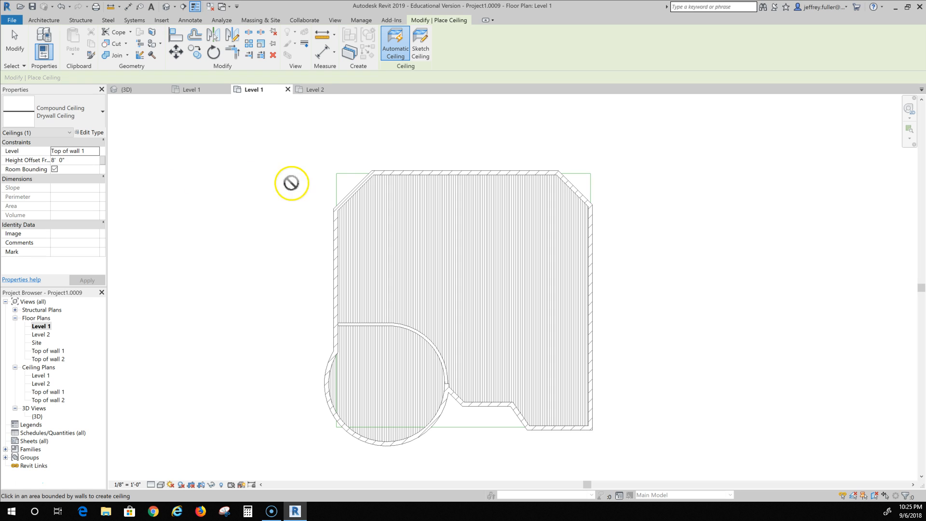
{"action": "left_click", "coordinate": [359, 191]}
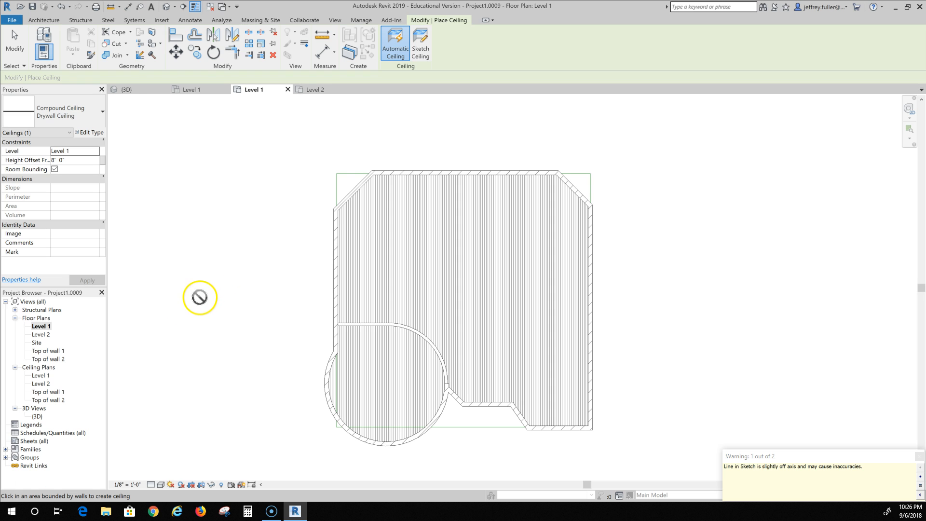
Open the Level 2 floor plan and place an automatic Drywall Ceiling within its walls, dismissing the warning.
{"action": "double_click", "coordinate": [41, 334]}
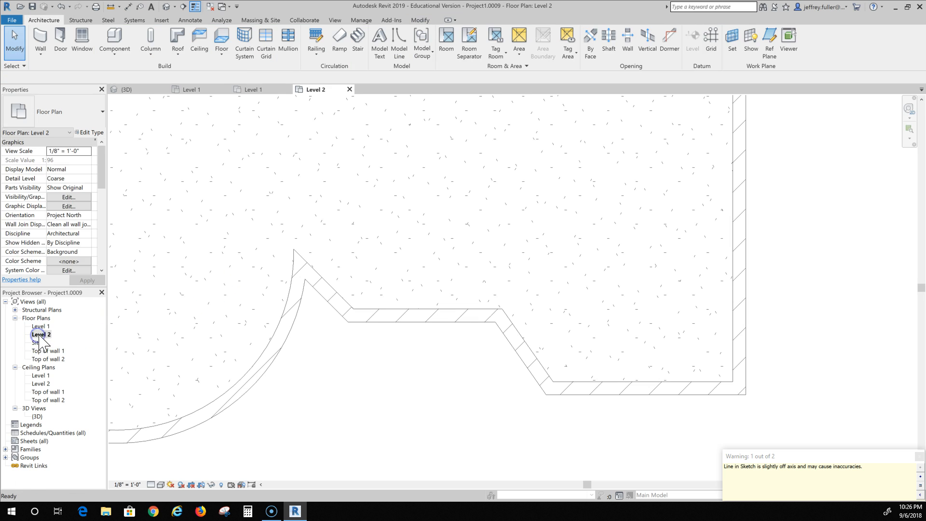
{"action": "scroll", "coordinate": [164, 282], "scroll_direction": "down", "scroll_amount": 2}
{"action": "middle_click_drag", "start_coordinate": [212, 325], "coordinate": [311, 386]}
{"action": "scroll", "coordinate": [289, 357], "scroll_direction": "down", "scroll_amount": 4}
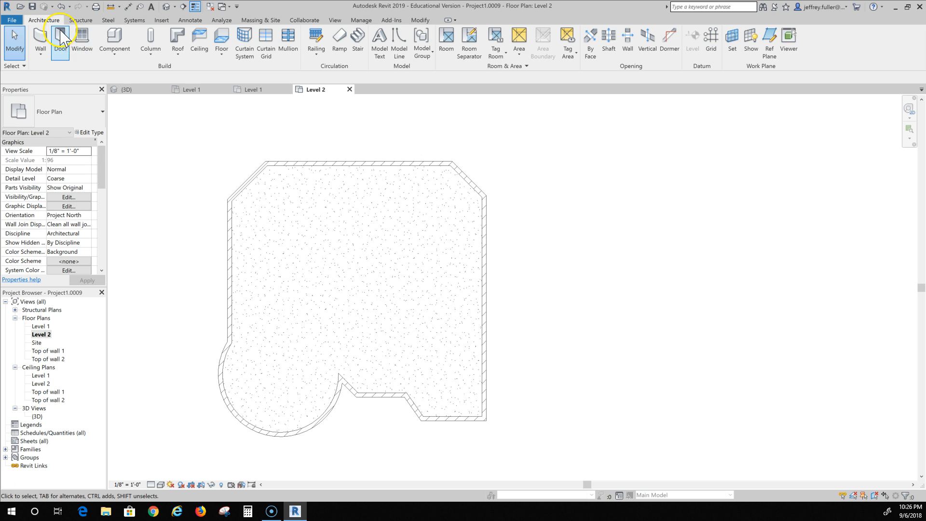
{"action": "left_click", "coordinate": [200, 44]}
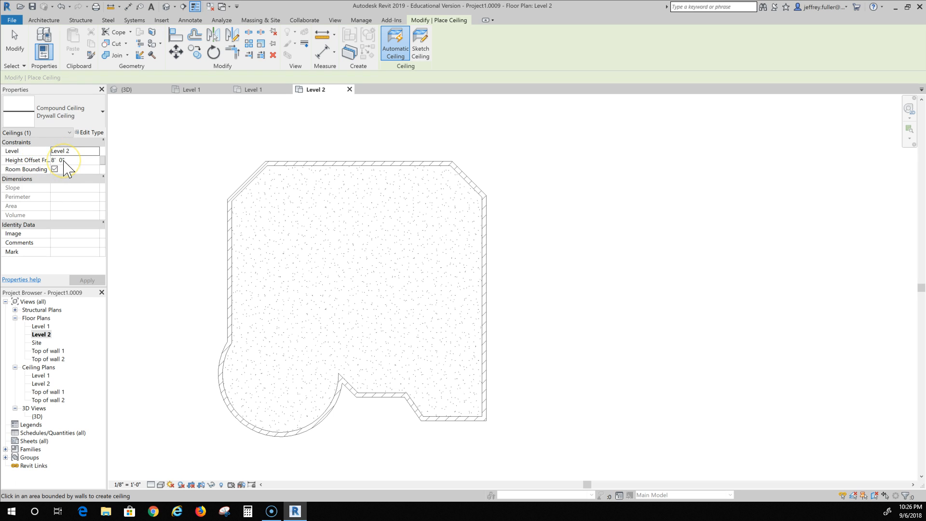
{"action": "left_click", "coordinate": [249, 187]}
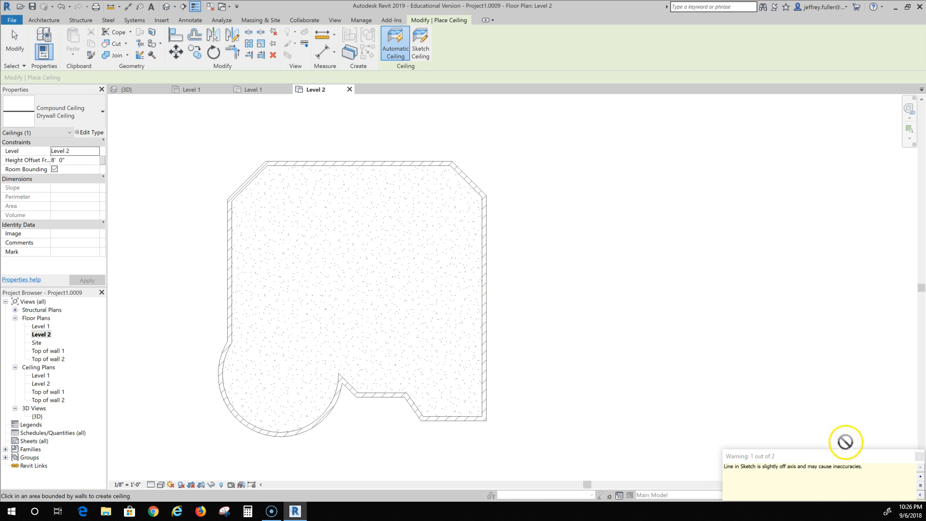
{"action": "left_click", "coordinate": [918, 457]}
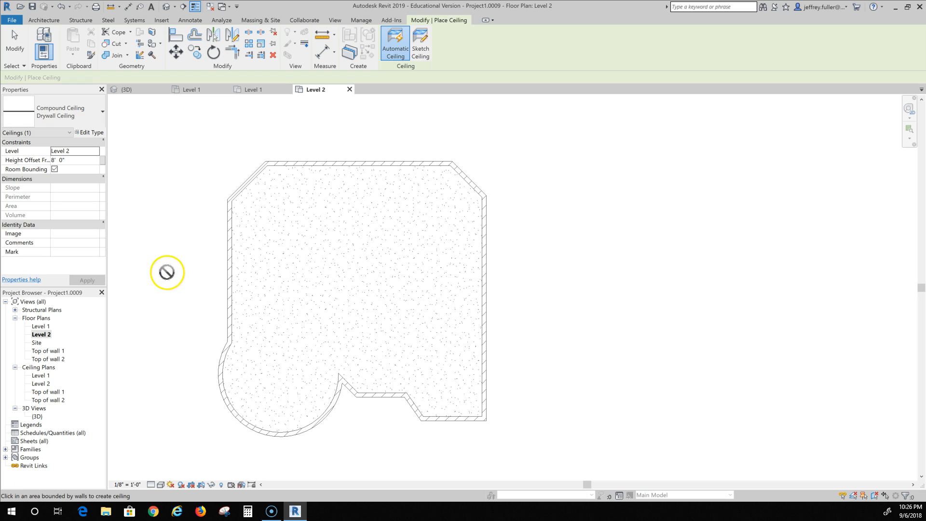
In the 3D view, pull the section box's right face inward so it cuts through the building's right end.
{"action": "double_click", "coordinate": [37, 417]}
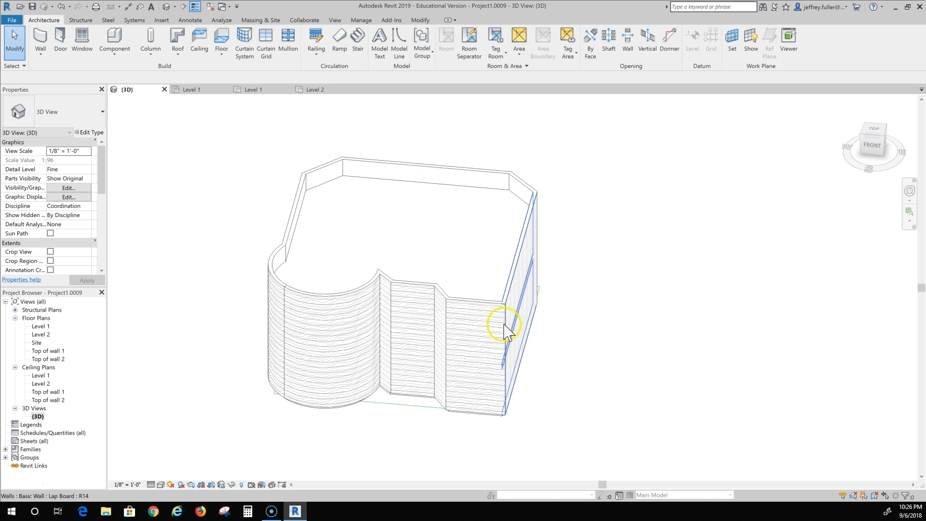
{"action": "middle_click_drag", "start_coordinate": [505, 428], "coordinate": [487, 414], "text": "shift"}
{"action": "scroll", "coordinate": [393, 414], "scroll_direction": "down", "scroll_amount": 5}
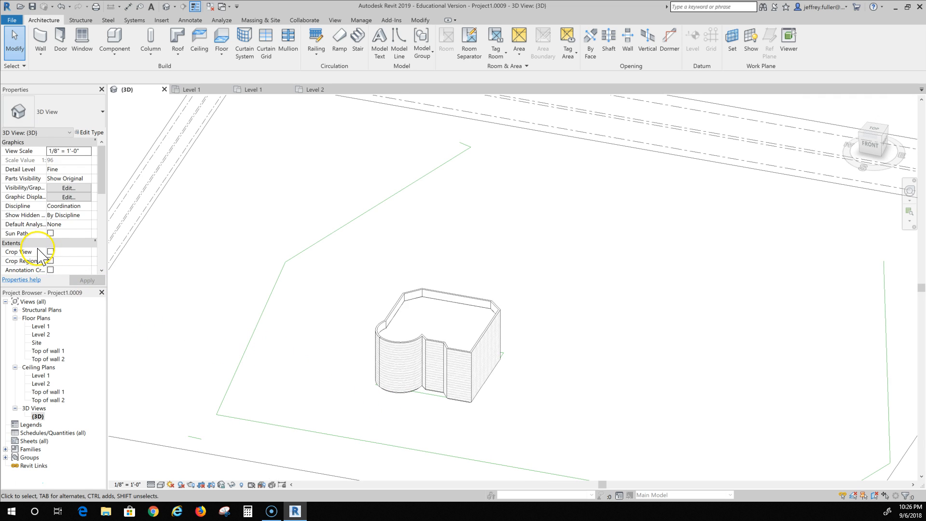
{"action": "scroll", "coordinate": [42, 256], "scroll_direction": "down", "scroll_amount": 2}
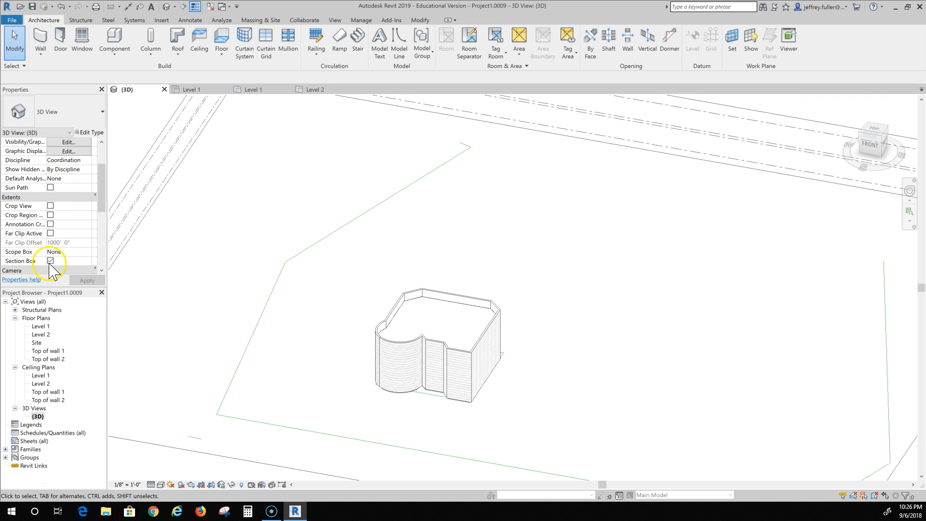
{"action": "scroll", "coordinate": [273, 308], "scroll_direction": "down", "scroll_amount": 2}
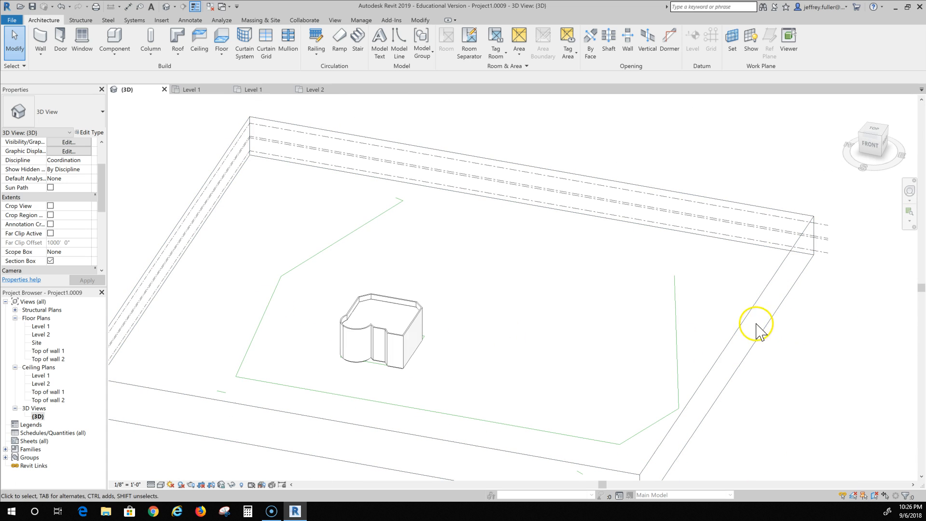
{"action": "left_click", "coordinate": [745, 325]}
{"action": "left_click_drag", "start_coordinate": [715, 362], "coordinate": [409, 332]}
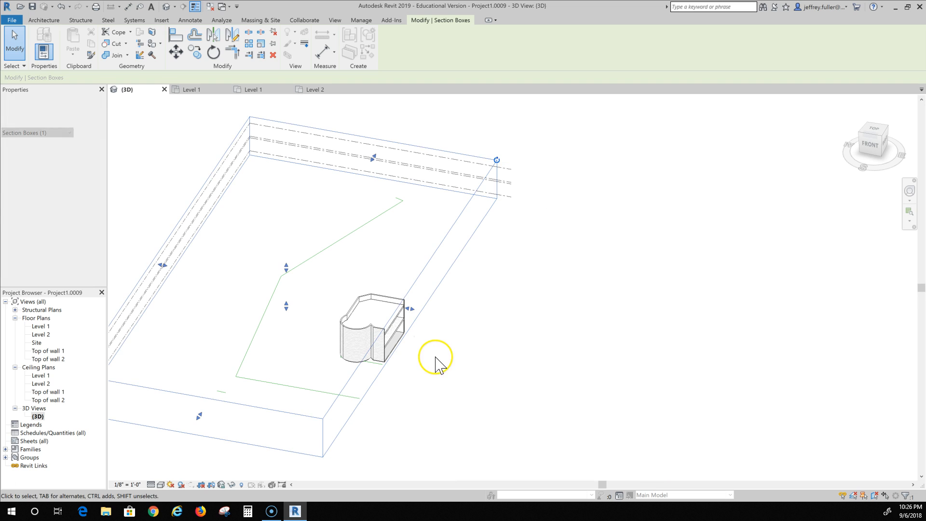
Examine the cut building from the Right view around the Level 2 floor and select that floor at its underside.
{"action": "middle_click_drag", "start_coordinate": [422, 360], "coordinate": [632, 226], "text": "shift"}
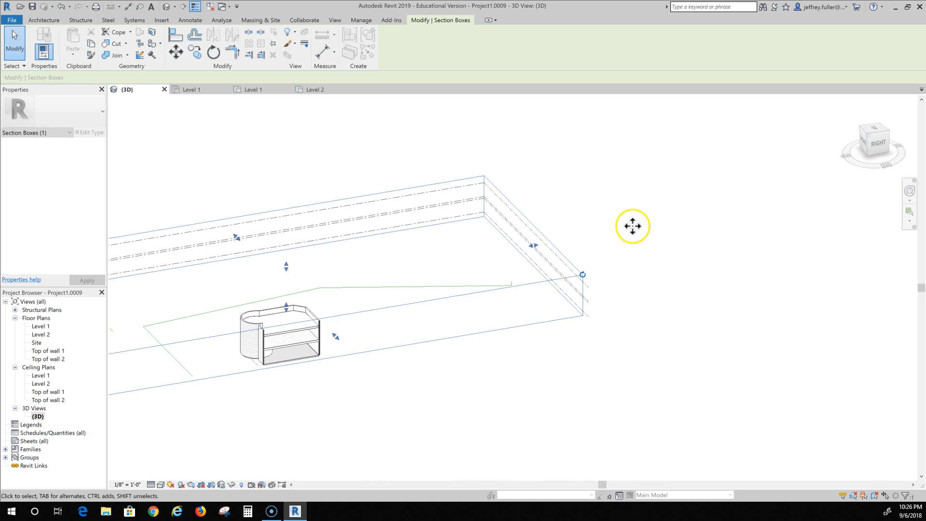
{"action": "left_click", "coordinate": [879, 144]}
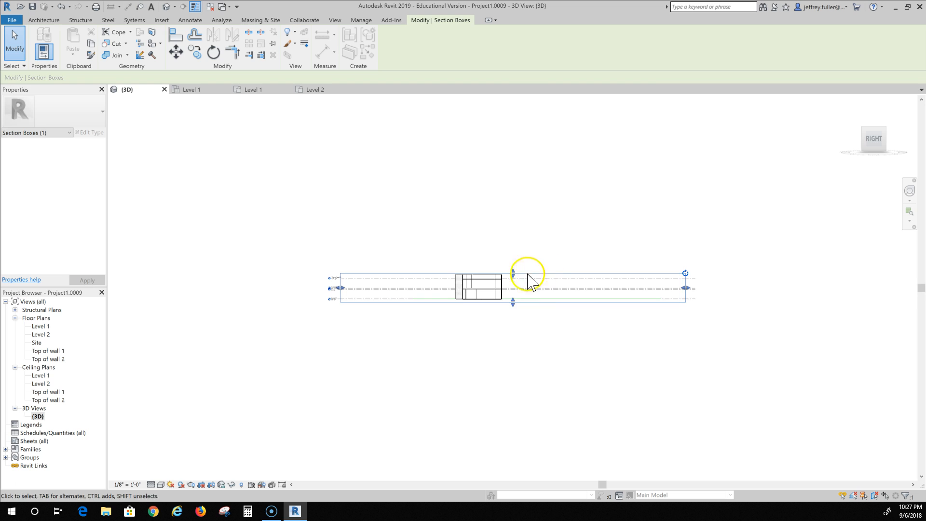
{"action": "scroll", "coordinate": [475, 293], "scroll_direction": "up", "scroll_amount": 2}
{"action": "scroll", "coordinate": [480, 299], "scroll_direction": "up", "scroll_amount": 2}
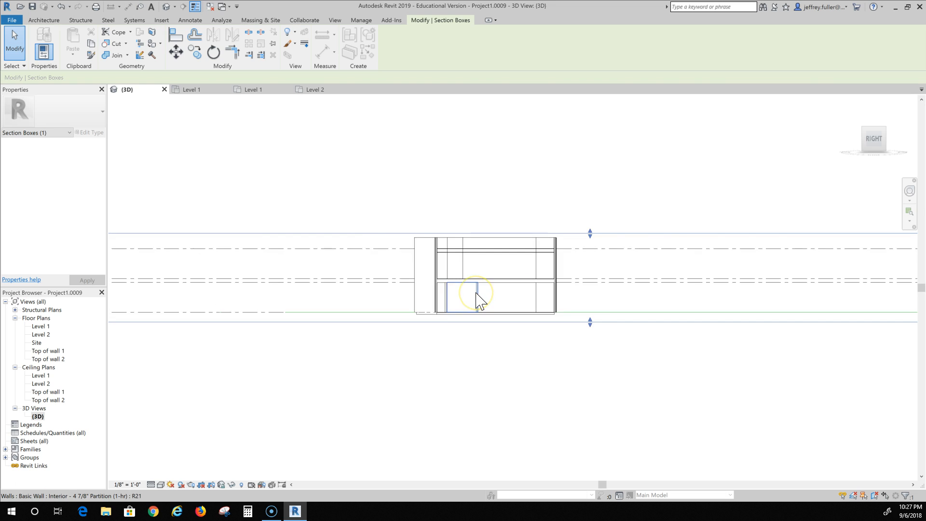
{"action": "scroll", "coordinate": [477, 293], "scroll_direction": "up", "scroll_amount": 2}
{"action": "scroll", "coordinate": [476, 293], "scroll_direction": "up", "scroll_amount": 2}
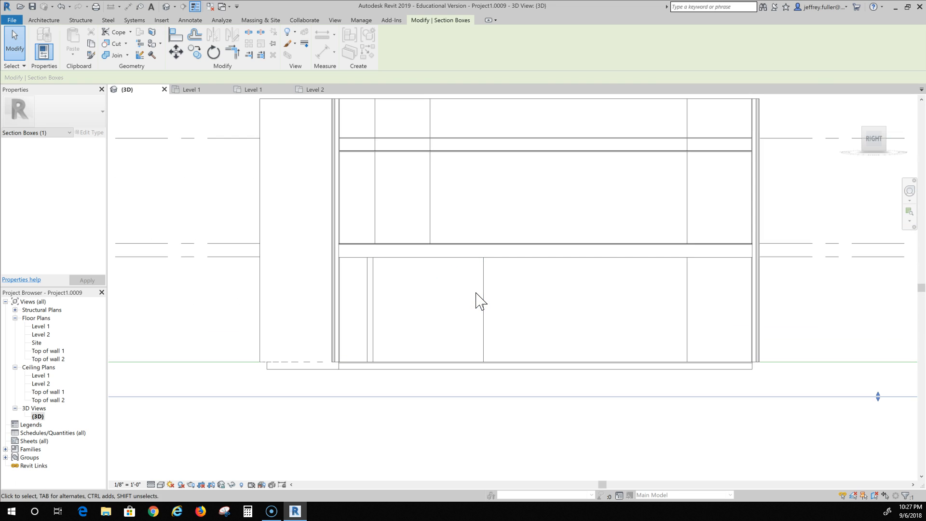
{"action": "scroll", "coordinate": [476, 299], "scroll_direction": "up", "scroll_amount": 2}
{"action": "scroll", "coordinate": [488, 296], "scroll_direction": "up", "scroll_amount": 1}
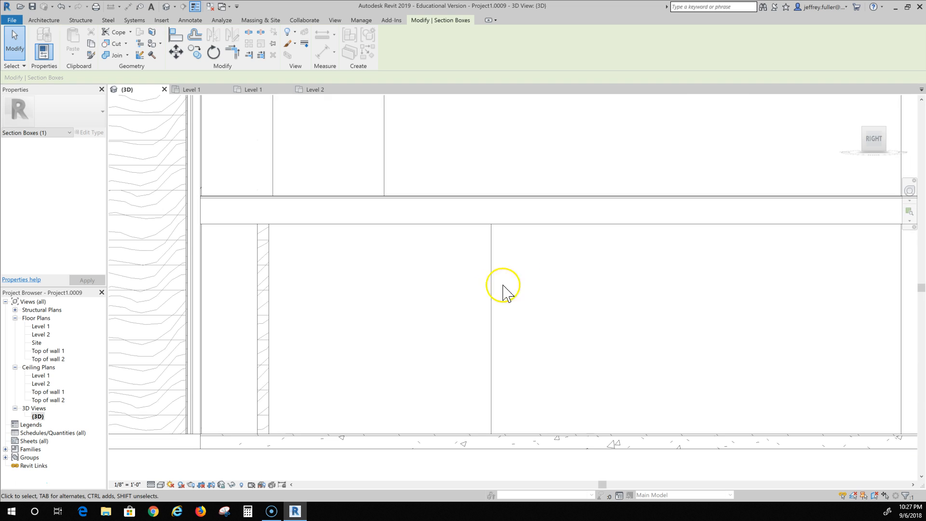
{"action": "left_click", "coordinate": [561, 224]}
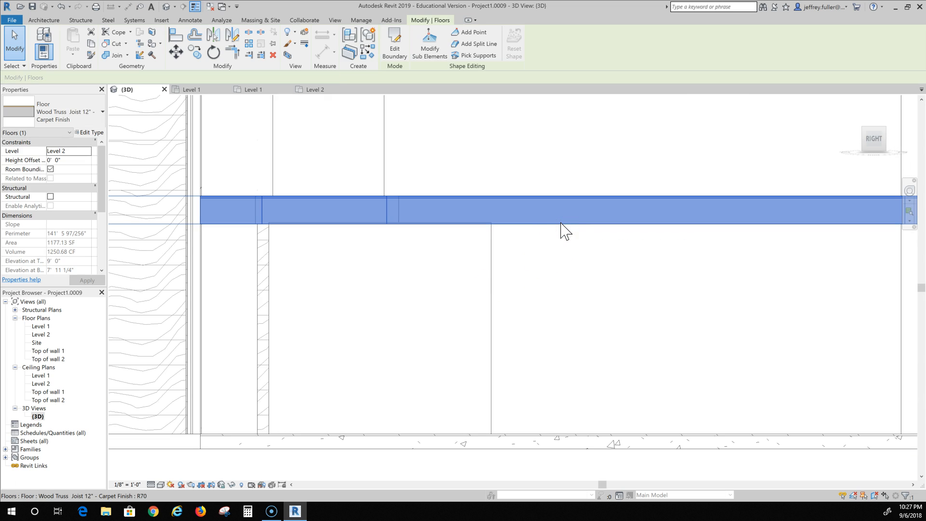
Examine the sectioned building's floor and ceiling heights, selecting each of the two Drywall Ceilings in the upper storey to compare their level settings.
{"action": "left_click", "coordinate": [558, 240]}
{"action": "left_click", "coordinate": [551, 199]}
{"action": "left_click", "coordinate": [554, 183]}
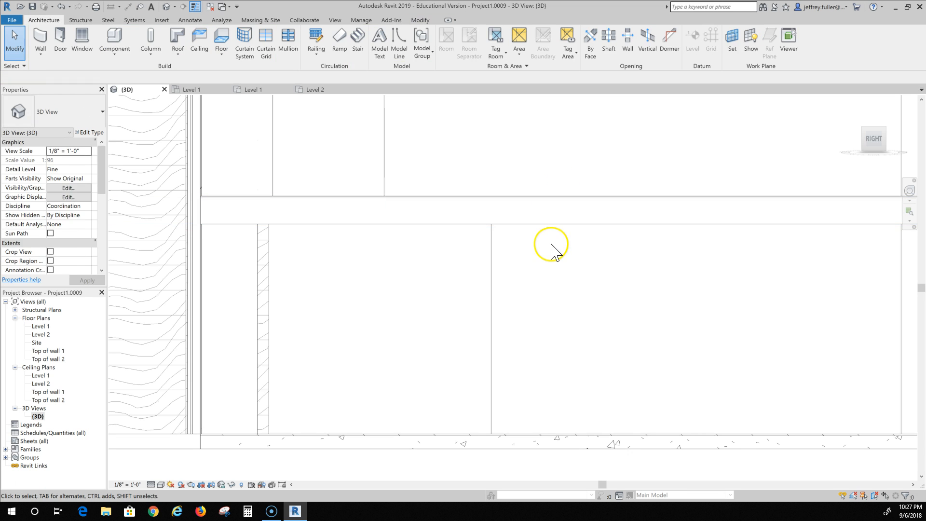
{"action": "scroll", "coordinate": [552, 247], "scroll_direction": "down", "scroll_amount": 5}
{"action": "left_click", "coordinate": [569, 272]}
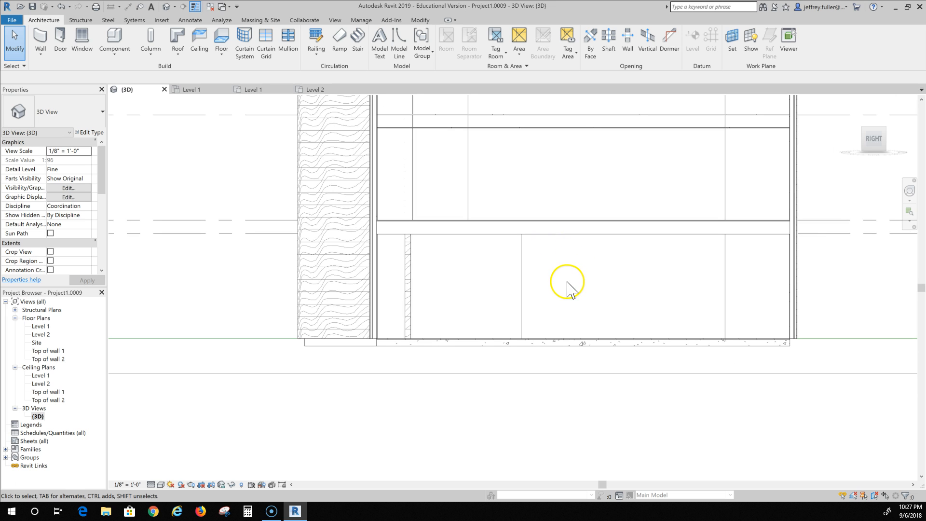
{"action": "mouse_move", "coordinate": [565, 288]}
{"action": "middle_mouse_down", "text": "shift"}
{"action": "mouse_move", "coordinate": [585, 300]}
{"action": "mouse_move", "coordinate": [577, 285]}
{"action": "mouse_move", "coordinate": [583, 186]}
{"action": "mouse_move", "coordinate": [531, 234]}
{"action": "mouse_move", "coordinate": [480, 253]}
{"action": "mouse_move", "coordinate": [593, 262]}
{"action": "mouse_move", "coordinate": [576, 245]}
{"action": "mouse_move", "coordinate": [606, 310]}
{"action": "middle_mouse_up", "text": "shift"}
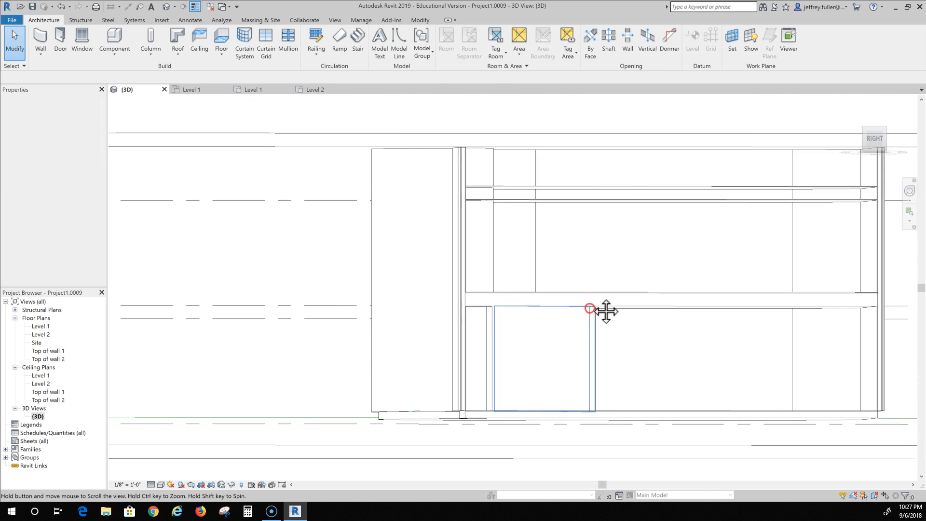
{"action": "left_click", "coordinate": [614, 200]}
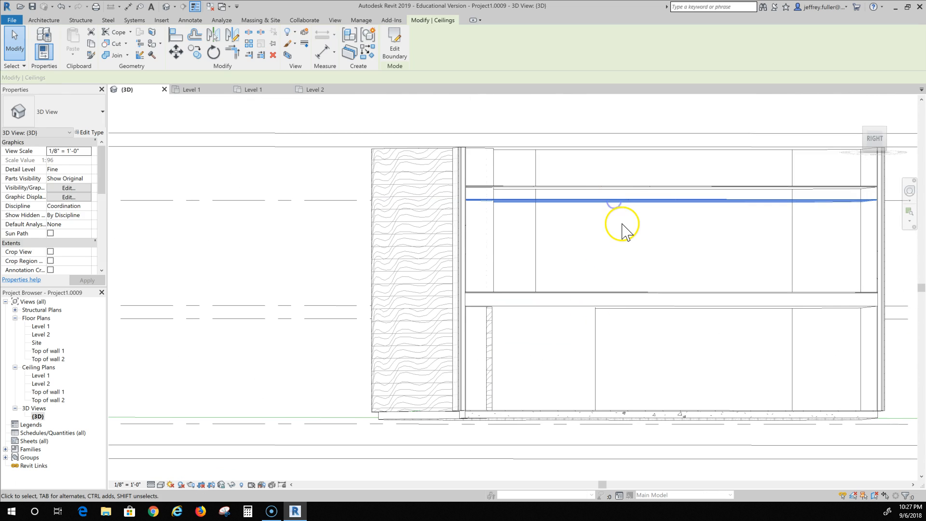
{"action": "left_click", "coordinate": [633, 192]}
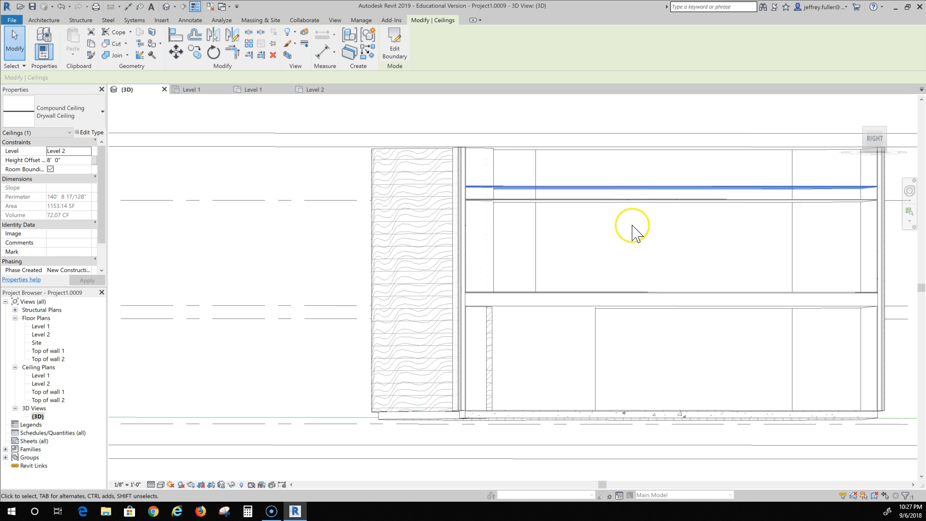
Set the Top of wall 1 ceiling's height offset to 0' 0" and nudge it down to -0' 1 63/128", beneath the Level 2 floor.
{"action": "left_click", "coordinate": [627, 201]}
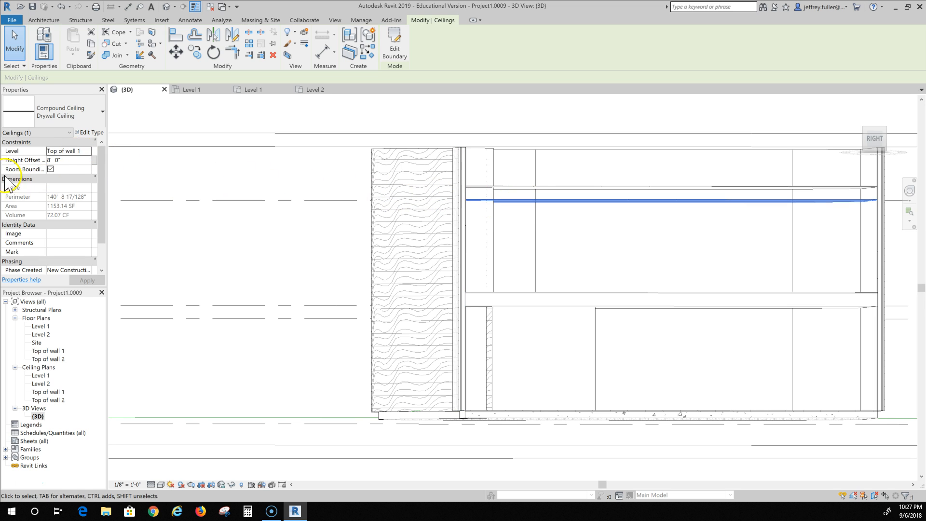
{"action": "left_click", "coordinate": [66, 160]}
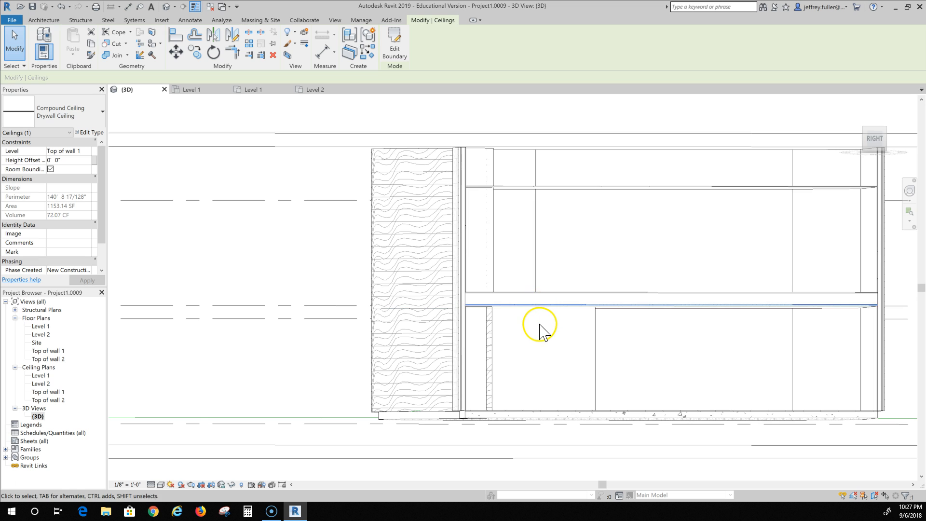
{"action": "scroll", "coordinate": [539, 330], "scroll_direction": "up", "scroll_amount": 6}
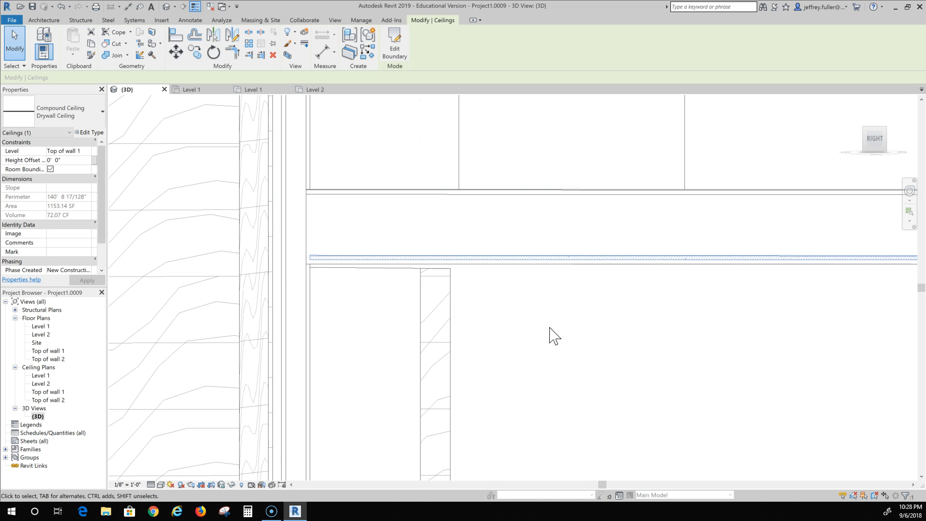
{"action": "key", "text": "Down"}
{"action": "key", "text": "Down"}
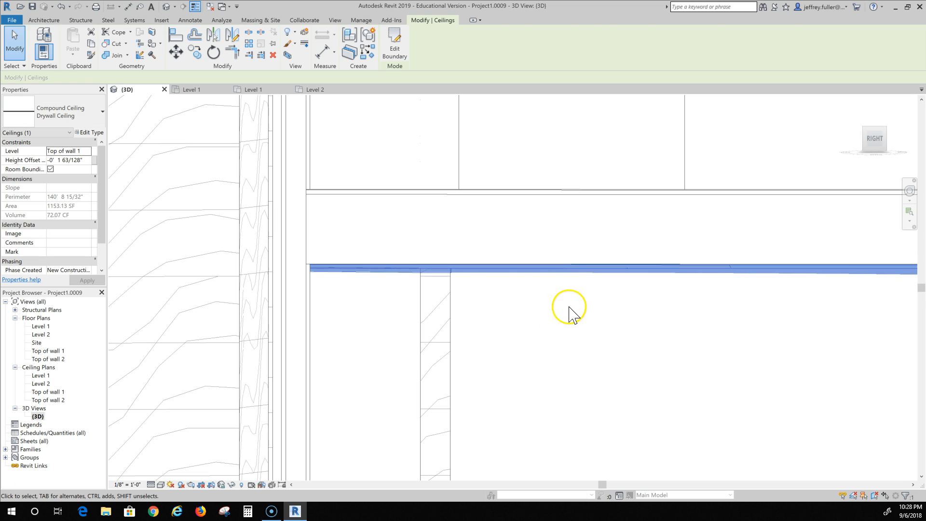
{"action": "left_click", "coordinate": [569, 307]}
Select the Level 2 Drywall Ceiling and examine its height against the upper-storey walls from the Right view.
{"action": "scroll", "coordinate": [534, 297], "scroll_direction": "up", "scroll_amount": 2}
{"action": "scroll", "coordinate": [535, 298], "scroll_direction": "down", "scroll_amount": 2}
{"action": "scroll", "coordinate": [455, 273], "scroll_direction": "down", "scroll_amount": 2}
{"action": "middle_click_drag", "start_coordinate": [454, 208], "coordinate": [446, 453]}
{"action": "middle_click_drag", "start_coordinate": [479, 265], "coordinate": [399, 403]}
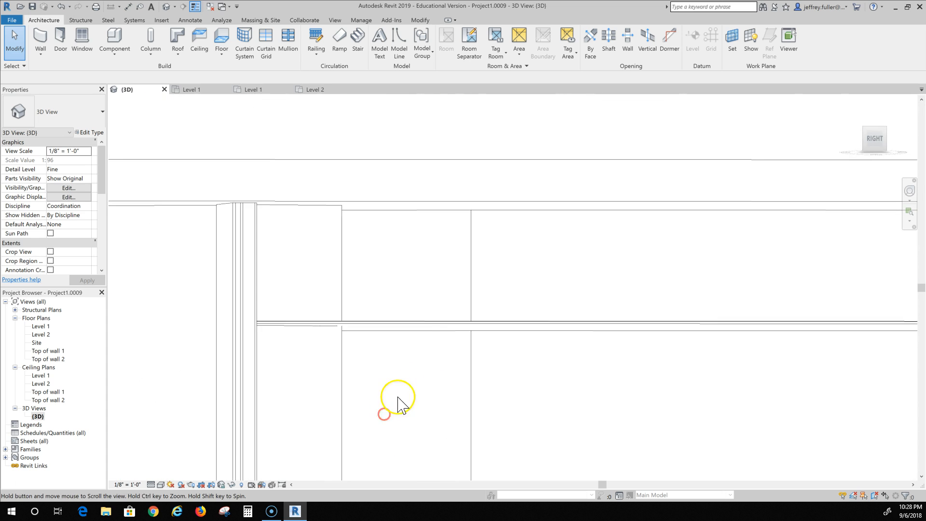
{"action": "left_click", "coordinate": [447, 321]}
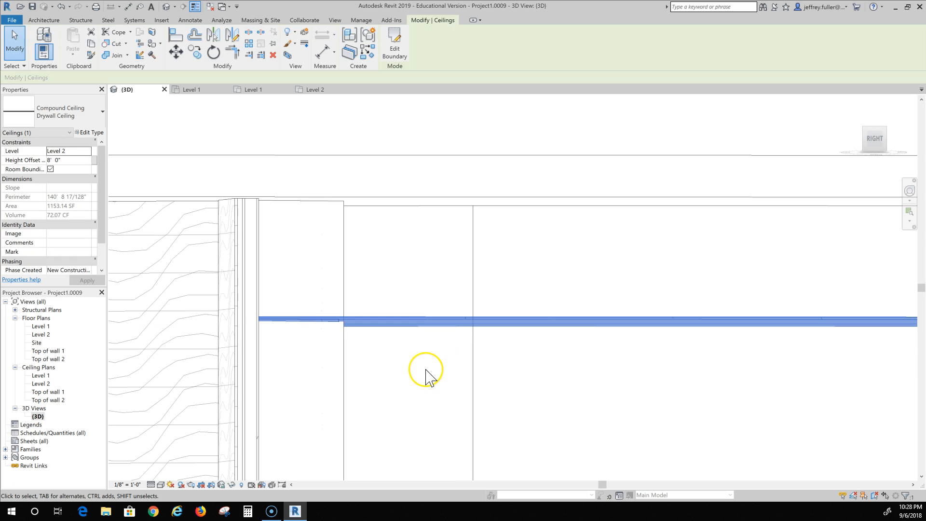
{"action": "left_click", "coordinate": [874, 140]}
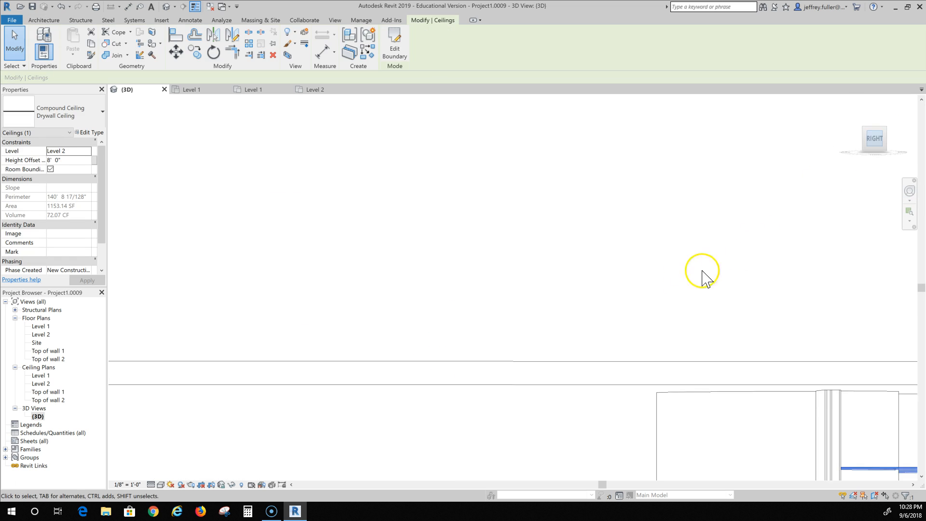
{"action": "scroll", "coordinate": [605, 304], "scroll_direction": "up", "scroll_amount": 3}
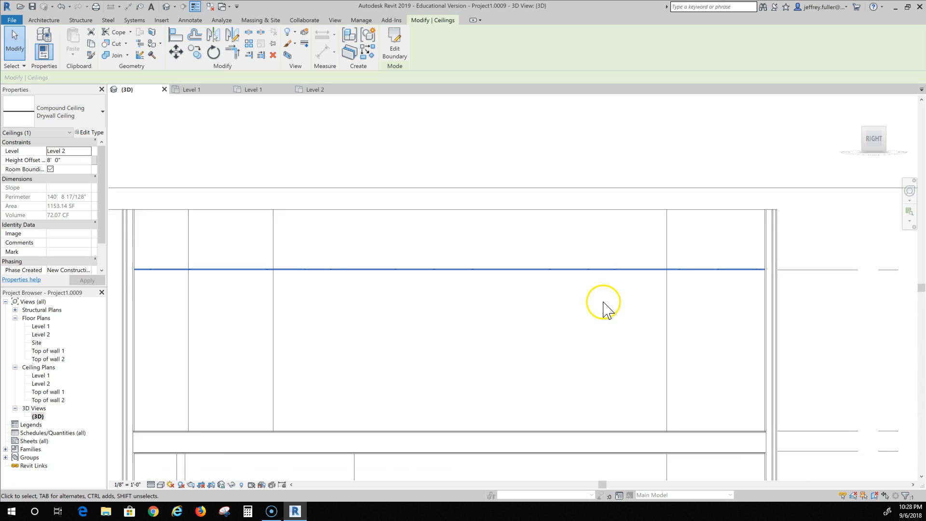
{"action": "scroll", "coordinate": [598, 306], "scroll_direction": "up", "scroll_amount": 1}
{"action": "middle_click_drag", "start_coordinate": [590, 313], "coordinate": [710, 300]}
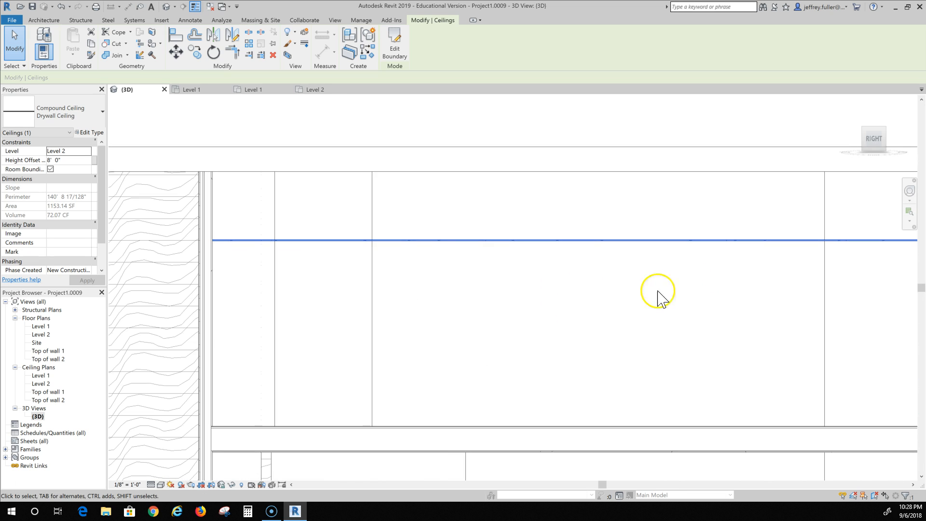
{"action": "scroll", "coordinate": [616, 297], "scroll_direction": "down", "scroll_amount": 3}
{"action": "middle_click_drag", "start_coordinate": [623, 304], "coordinate": [541, 296]}
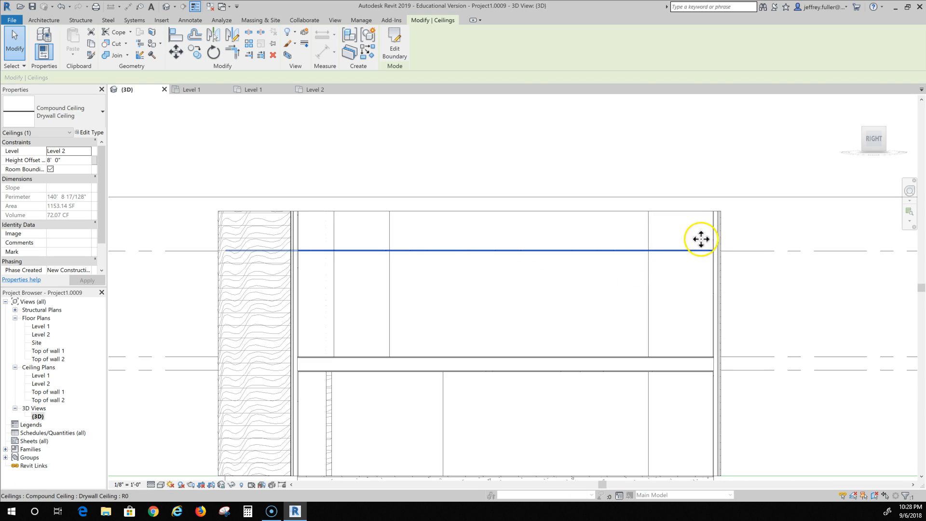